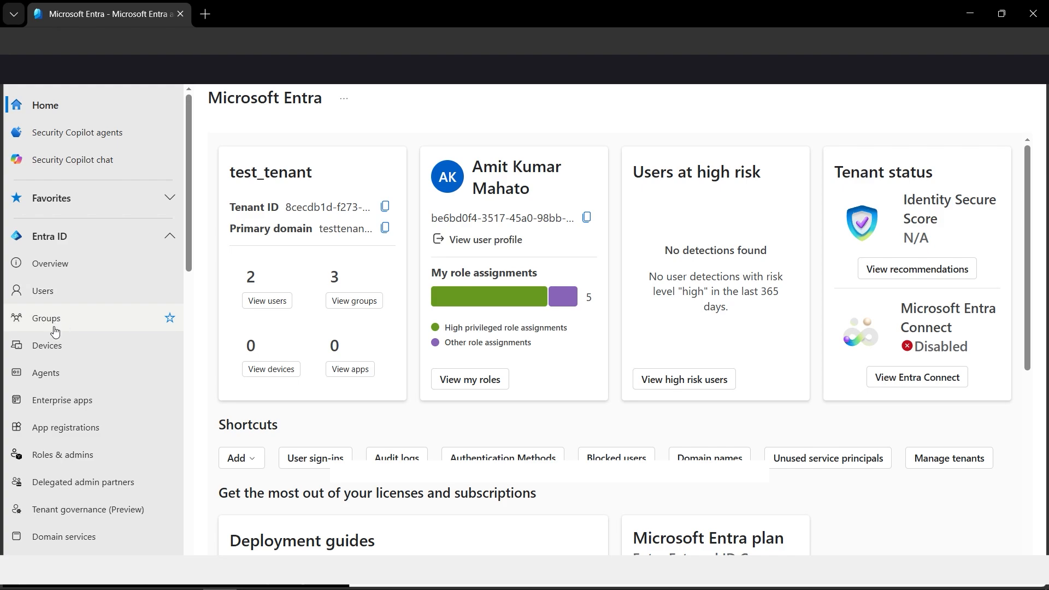
- Start creating a new internal user with the user principal name conditionalaccessdummy
left_click(49, 298)
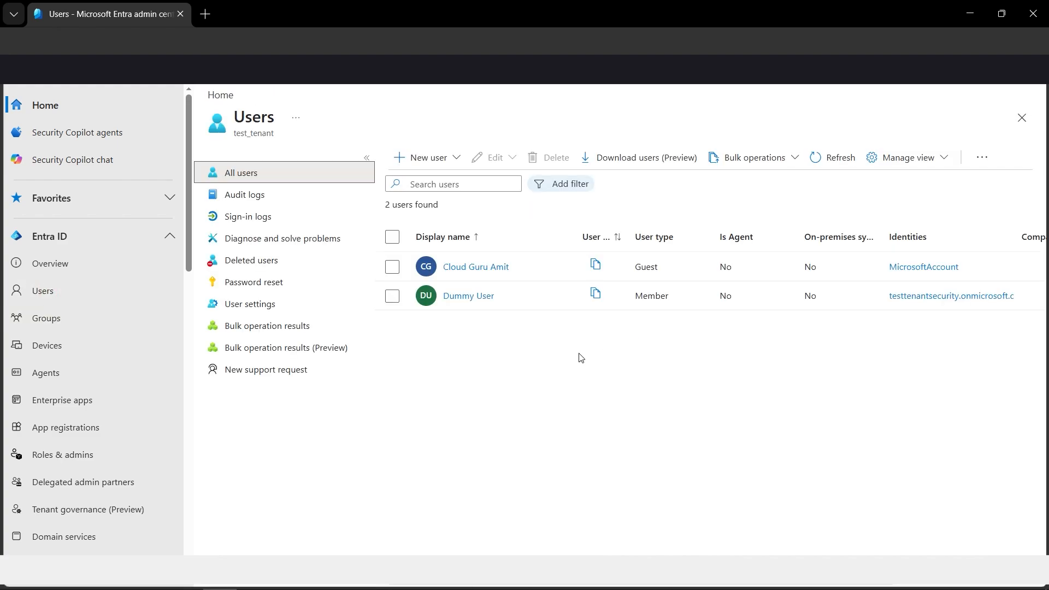
left_click(455, 158)
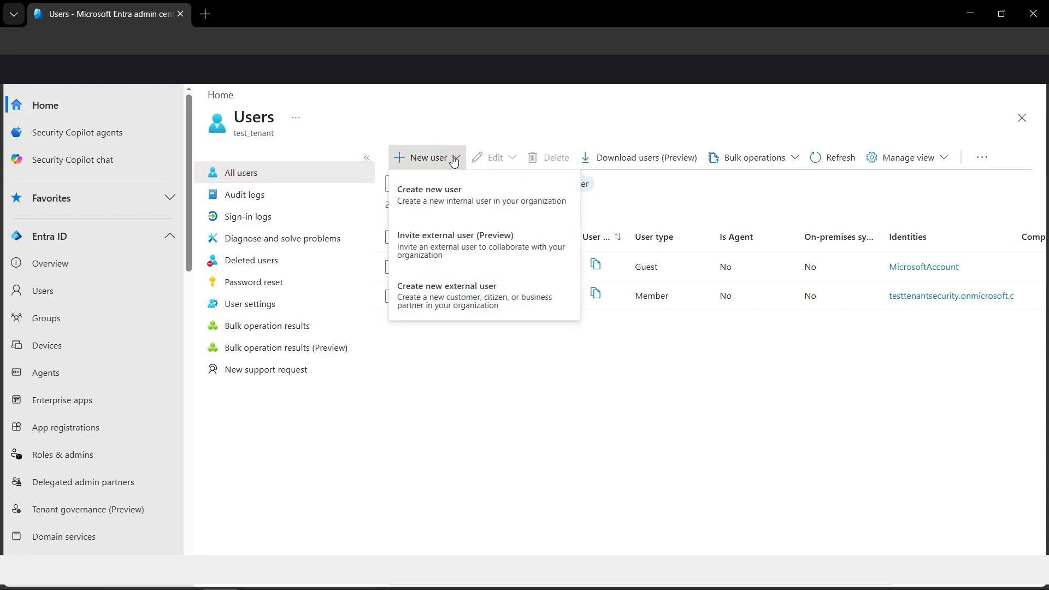
left_click(455, 201)
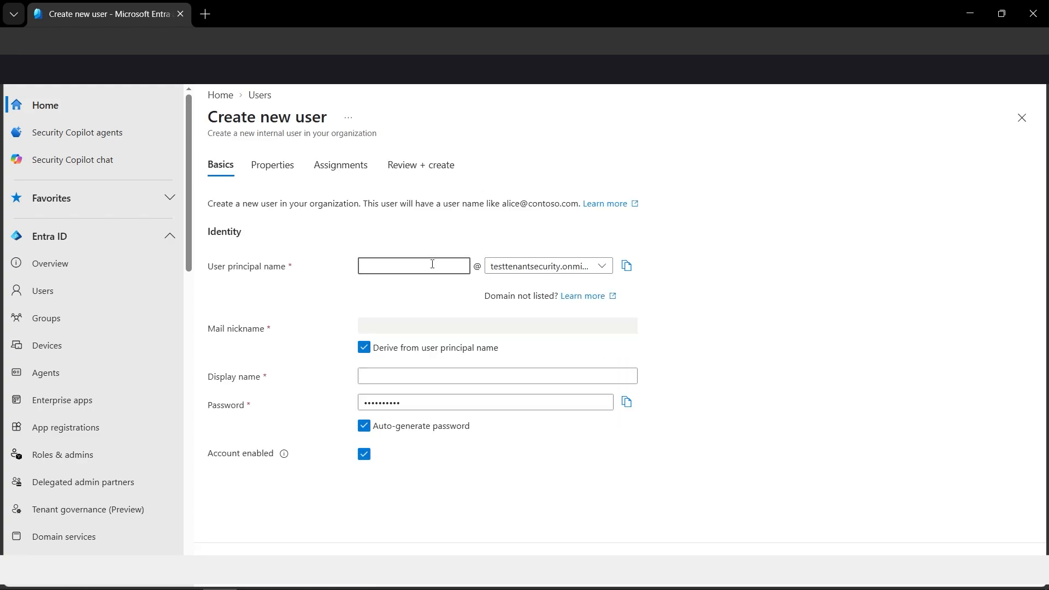
type("conditionalacce")
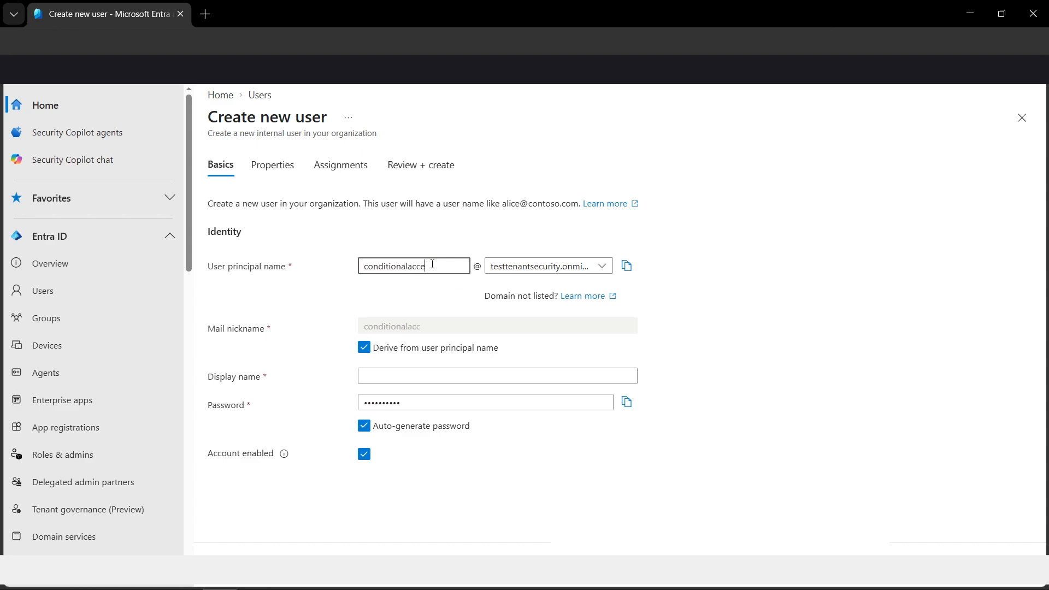
type("ssdummy")
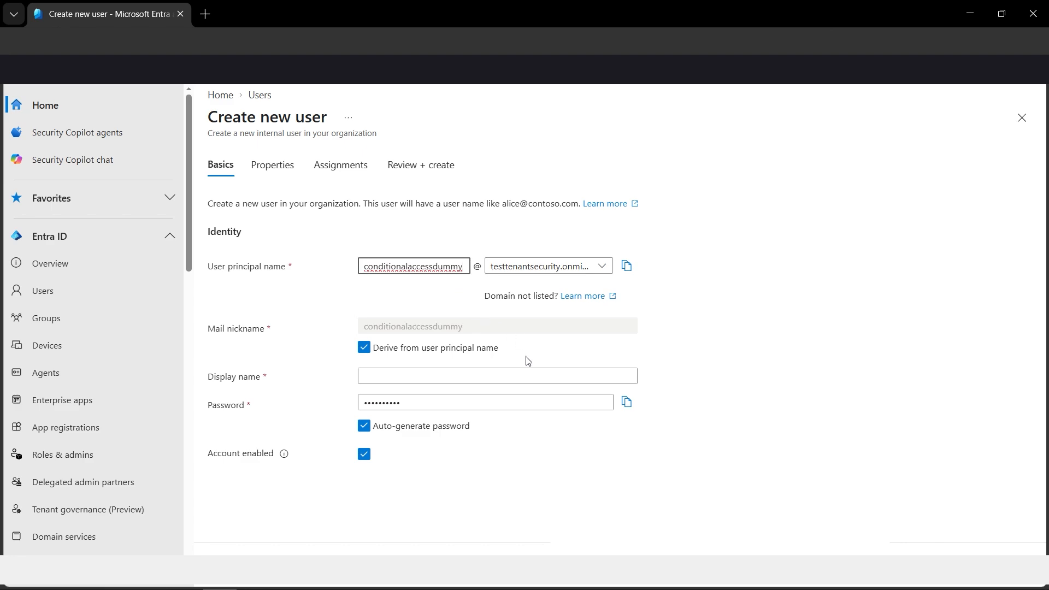
- Set the new user's display name to Conditional Access Dummy and create the account
left_click(458, 381)
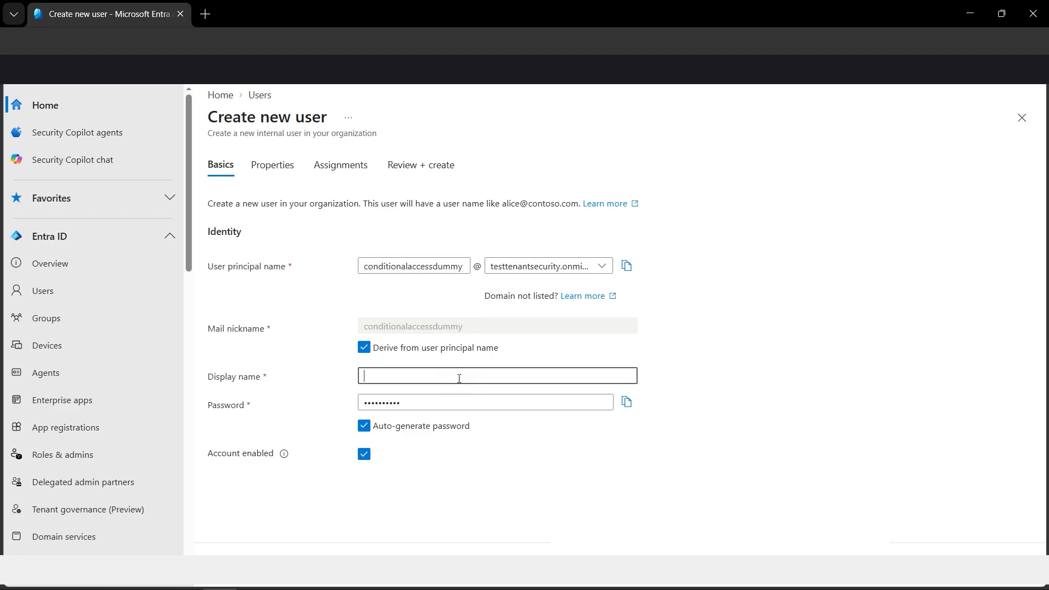
type("Conditiona")
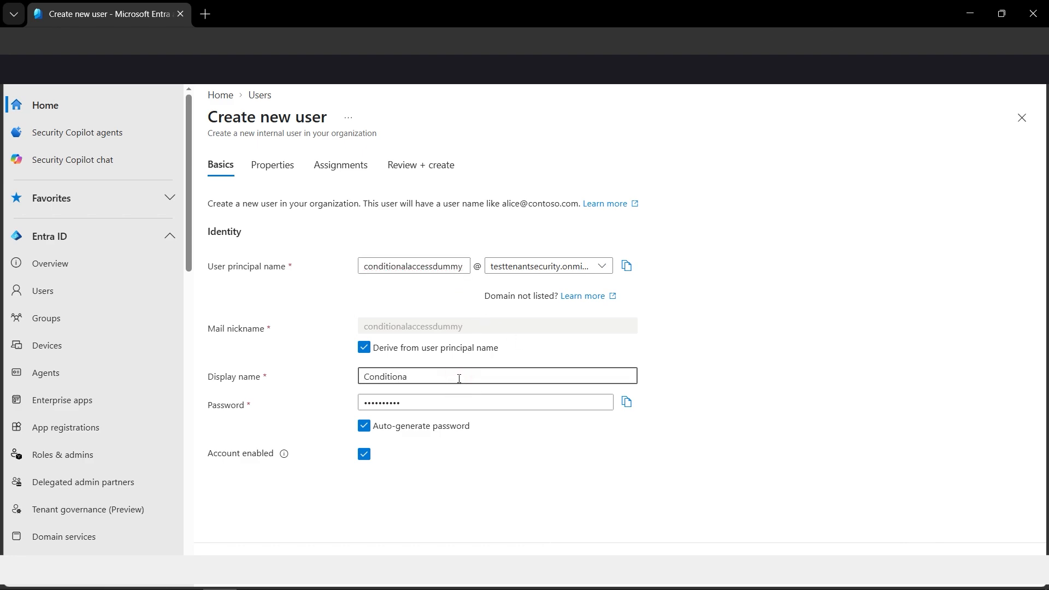
type("l Access Dummy")
left_click(284, 554)
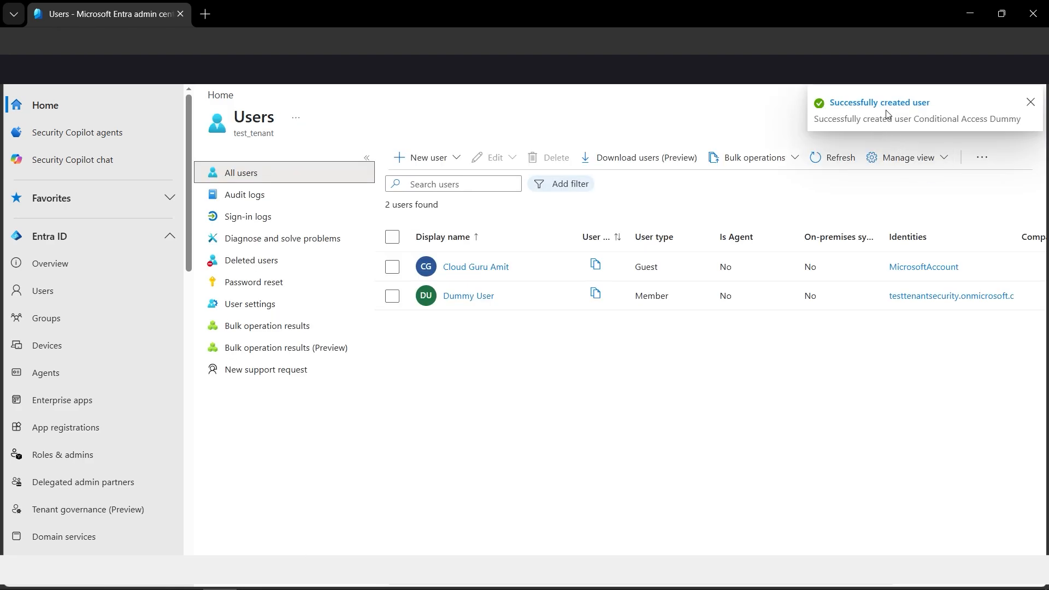
left_click(1030, 103)
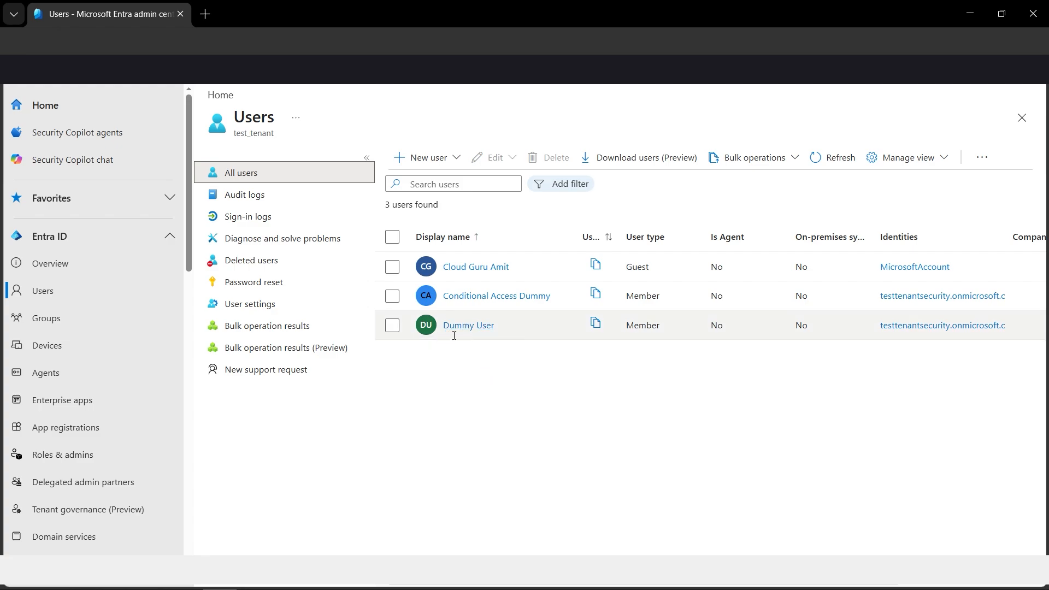
- Start a new Security group and name it "Condtinal Access Dummy Group"
left_click(38, 319)
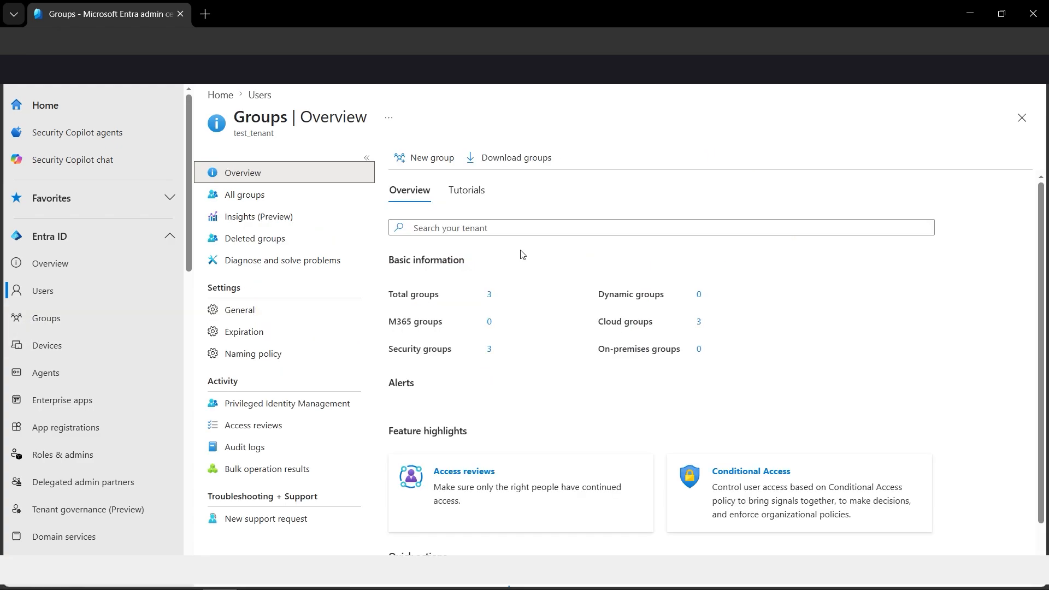
left_click(431, 158)
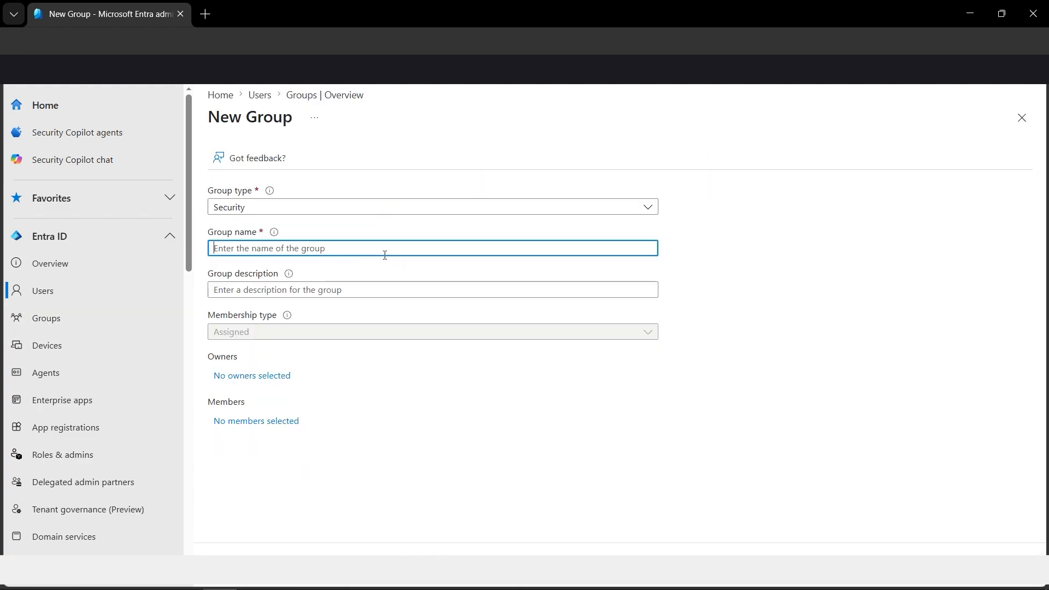
type("Condtioa")
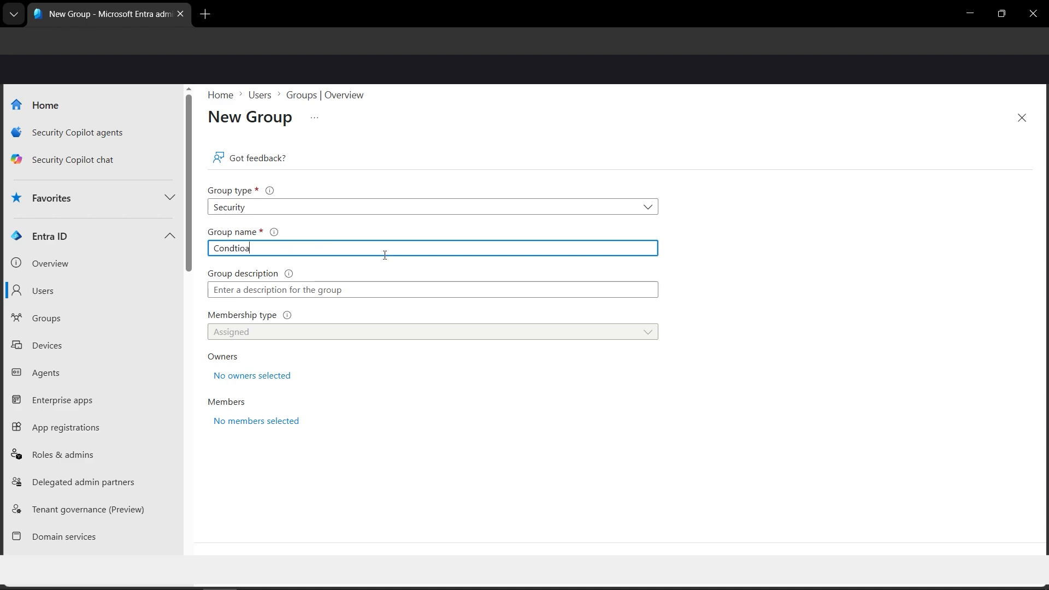
type("l Access Dummy Group")
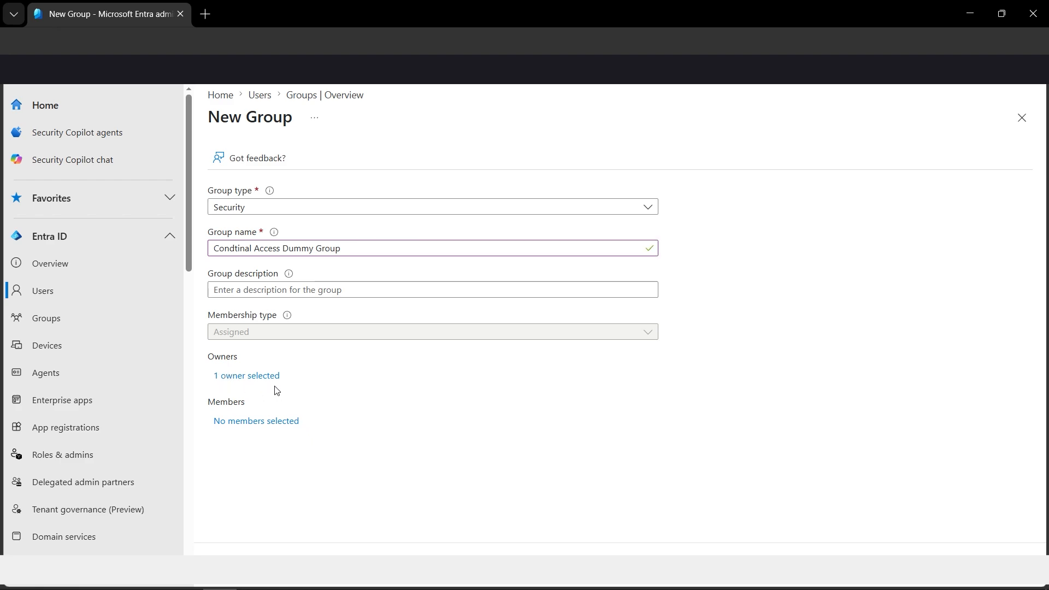
- Add the Conditional Access Dummy user as a member of the new group
left_click(281, 422)
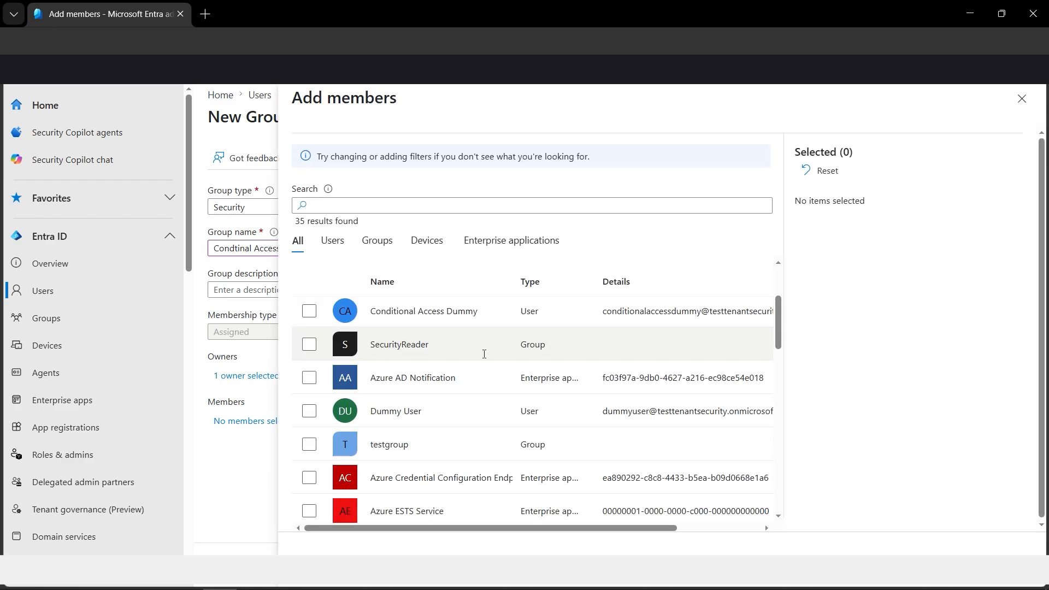
left_click(310, 310)
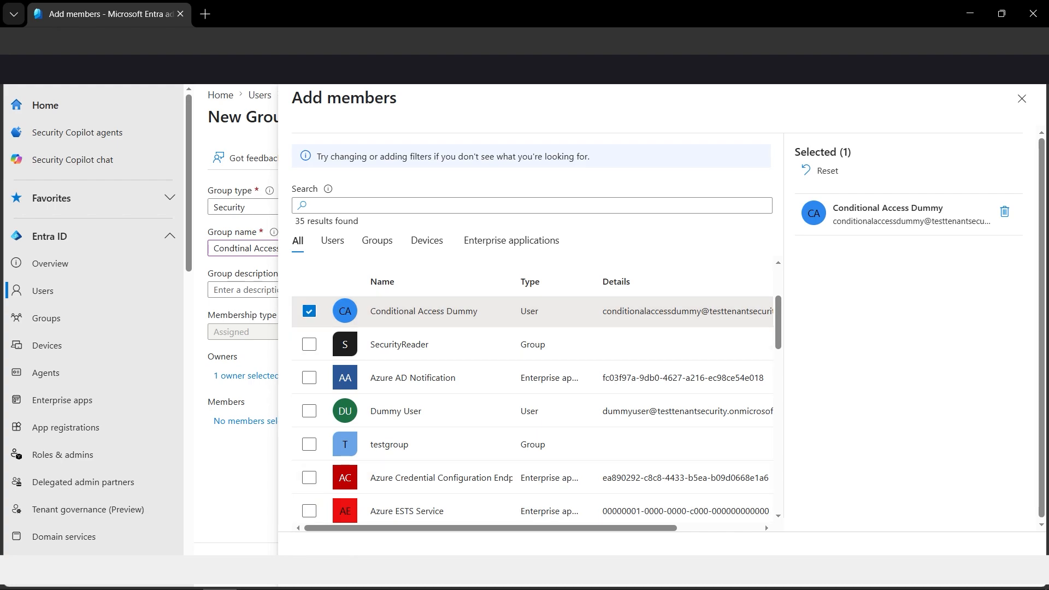
left_click(312, 556)
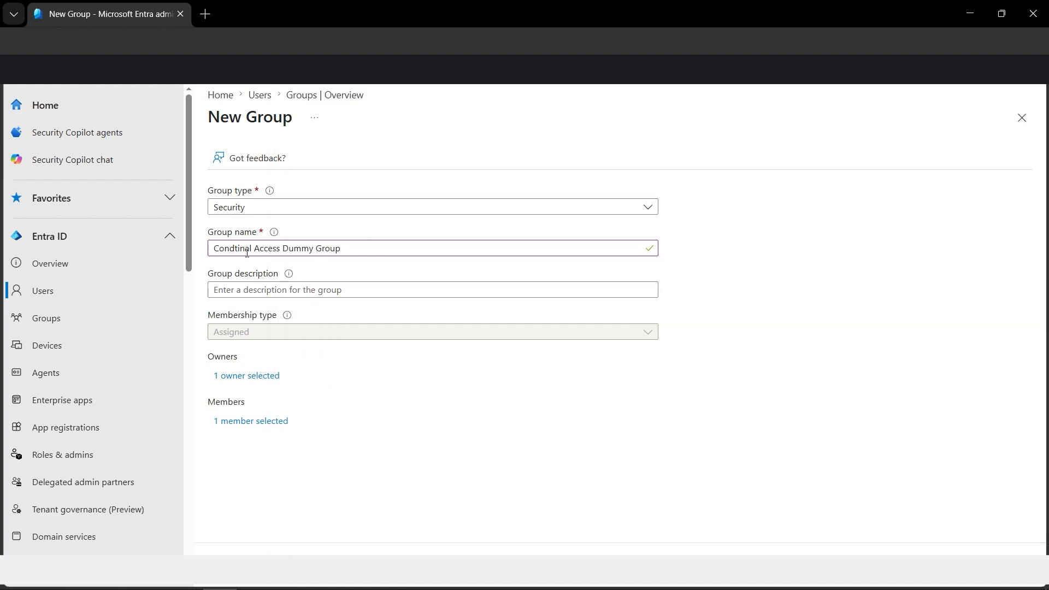
- Correct the group name to "Conditional Access Dummy Group" and create the group
left_click_drag(253, 249, 236, 251)
type("itional")
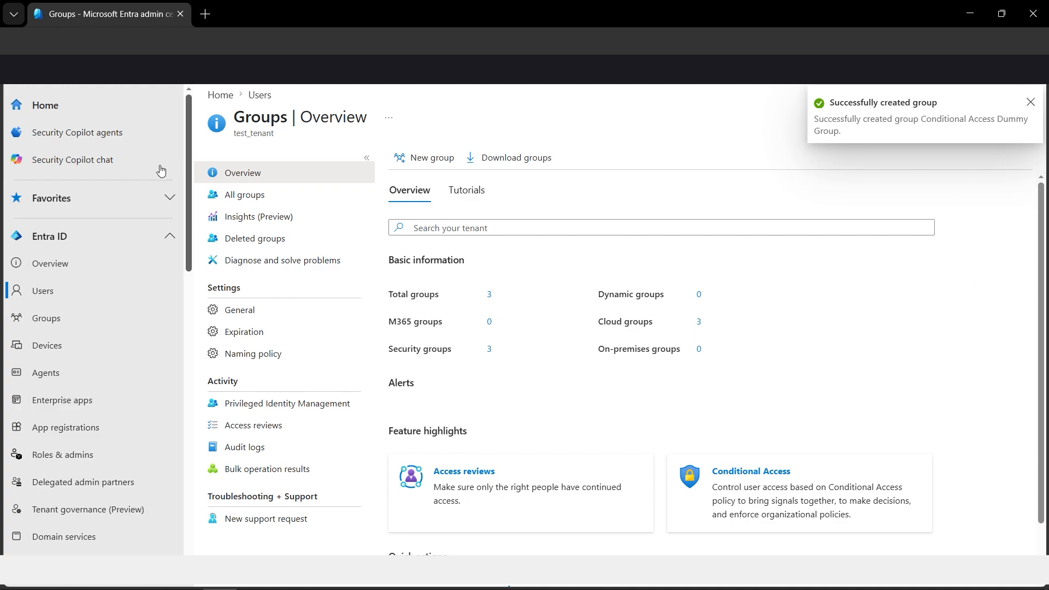
- Start a new Conditional Access policy and name it "Require MFA for Dummy Users"
scroll(188, 247, "down", 2)
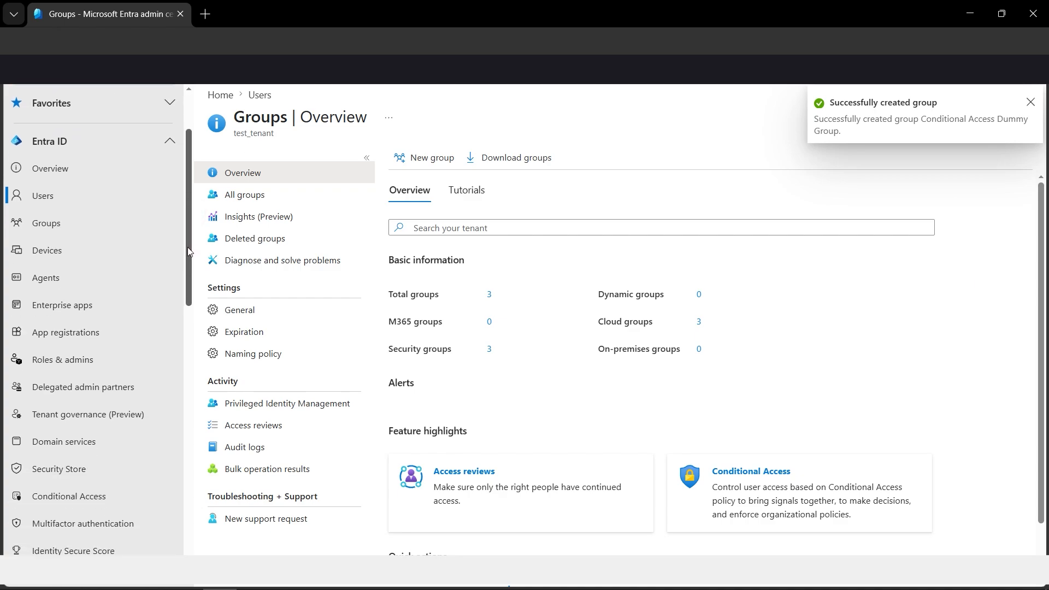
scroll(179, 287, "down", 2)
scroll(177, 298, "down", 2)
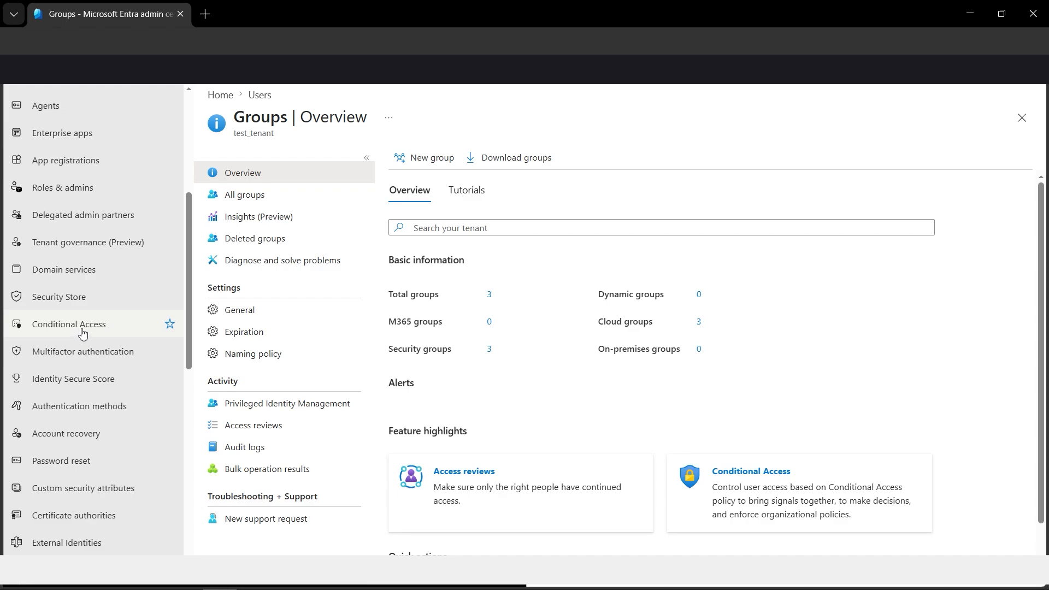
left_click(90, 330)
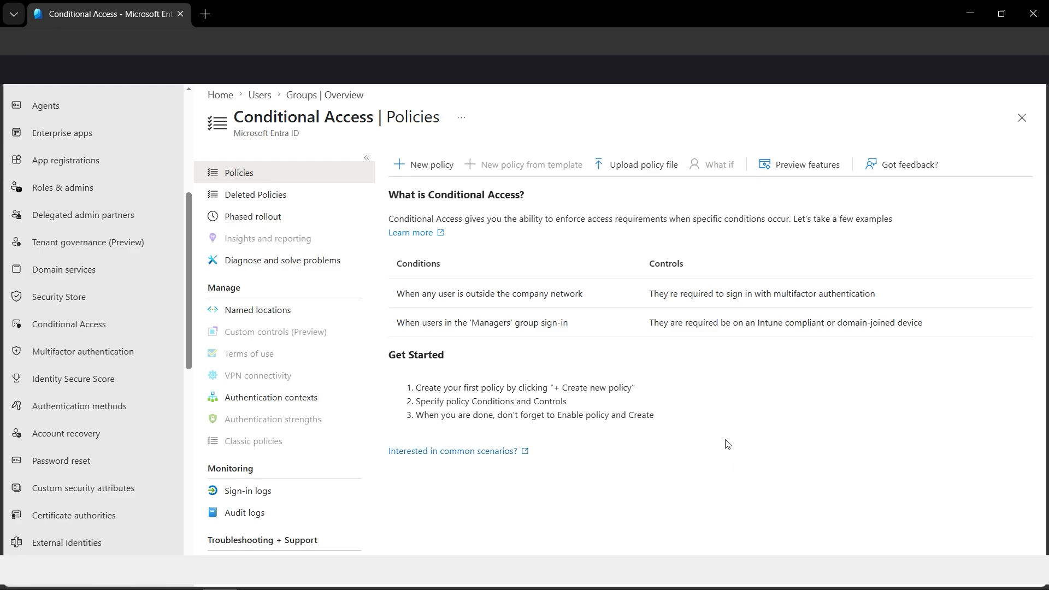
left_click(442, 178)
left_click(350, 239)
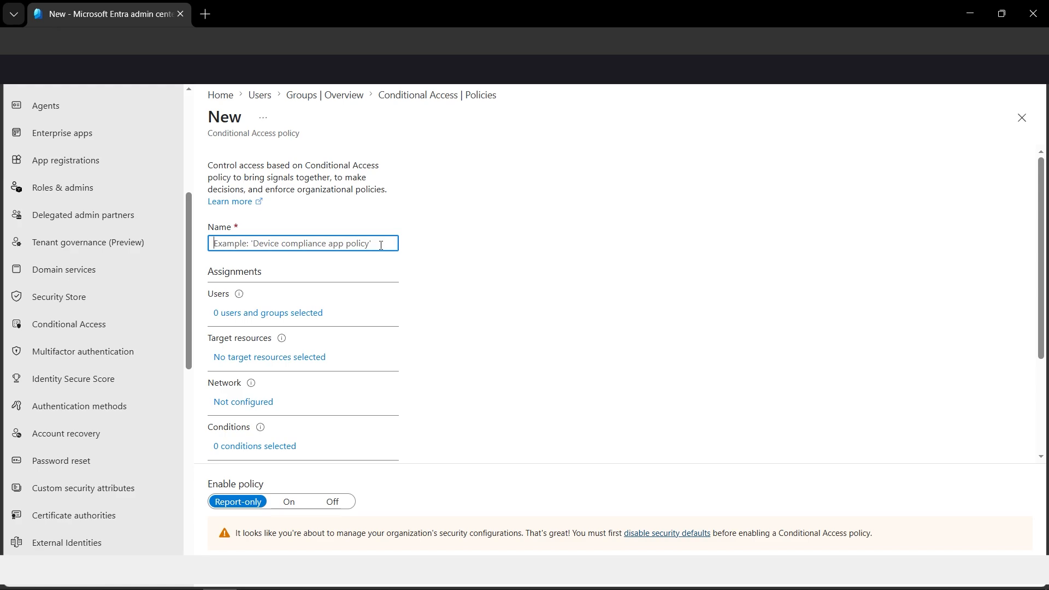
type("Require M")
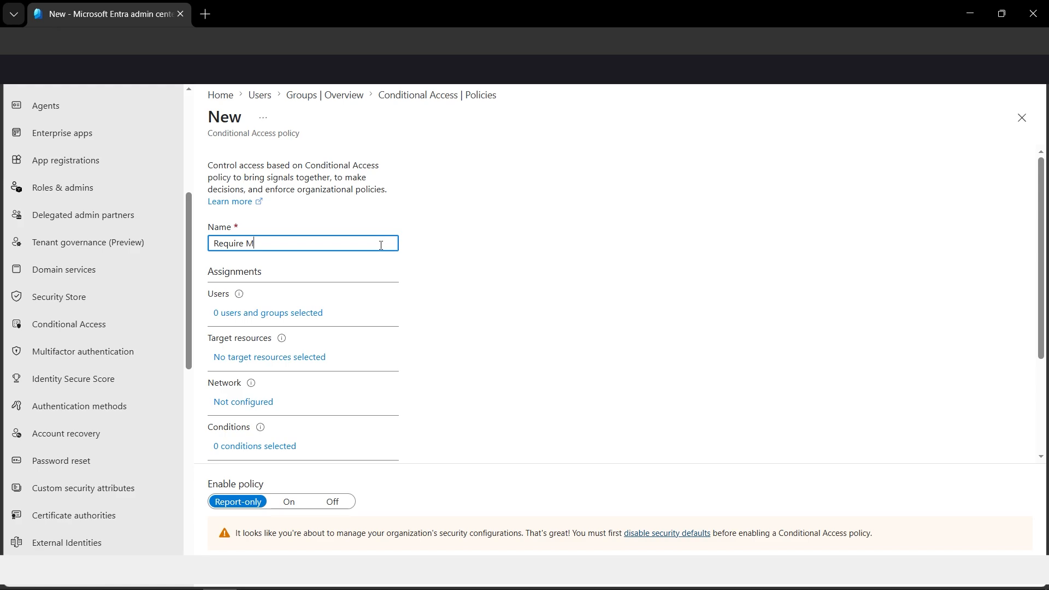
type("FA for Dummy Users")
left_click(575, 275)
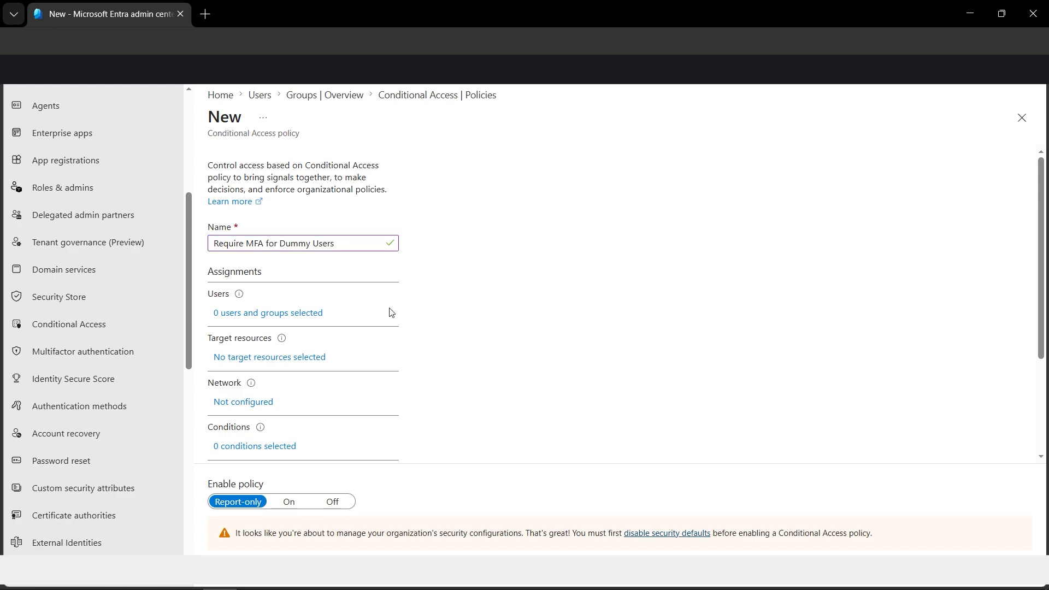
- Include only the Conditional Access Dummy Group in the policy's user assignments
left_click(281, 319)
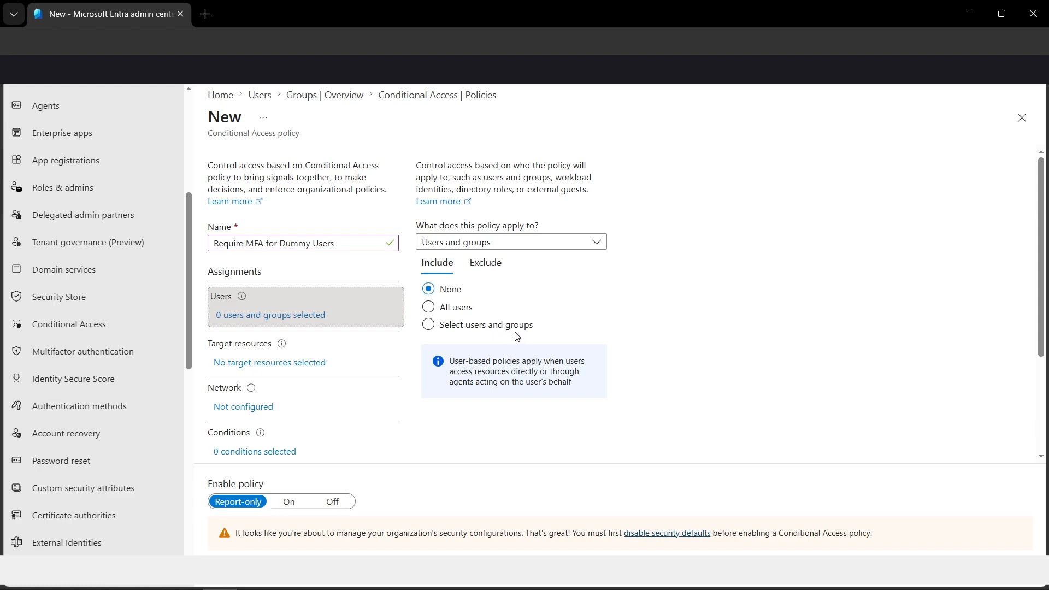
left_click(429, 325)
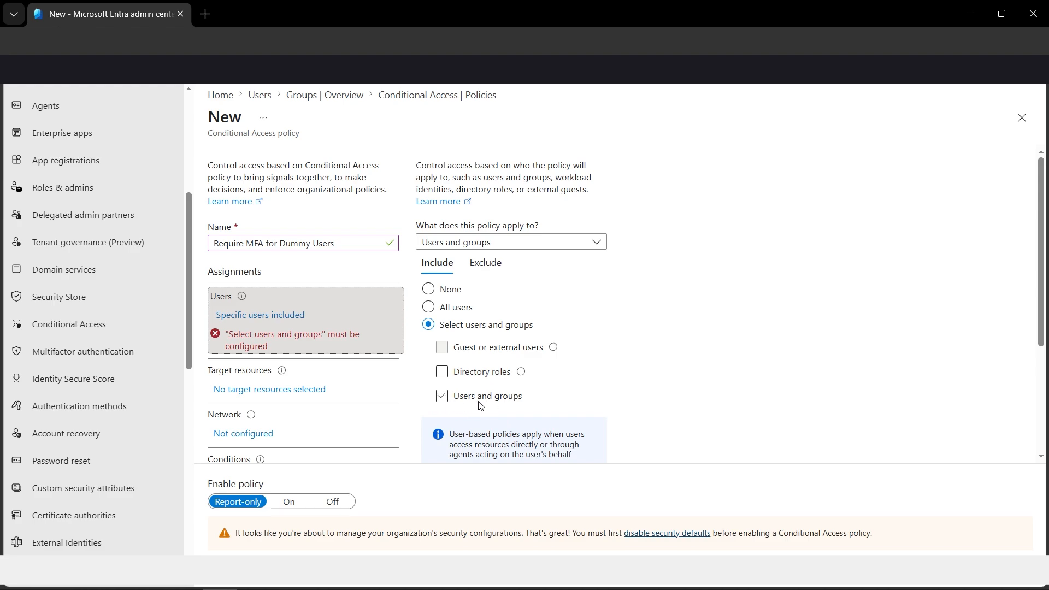
left_click(443, 397)
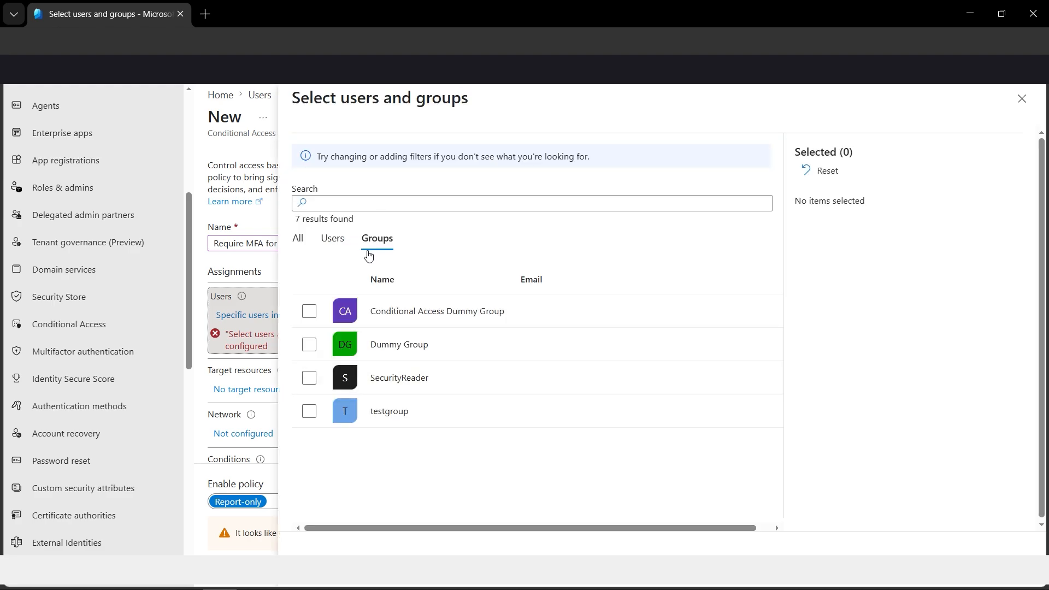
left_click(309, 313)
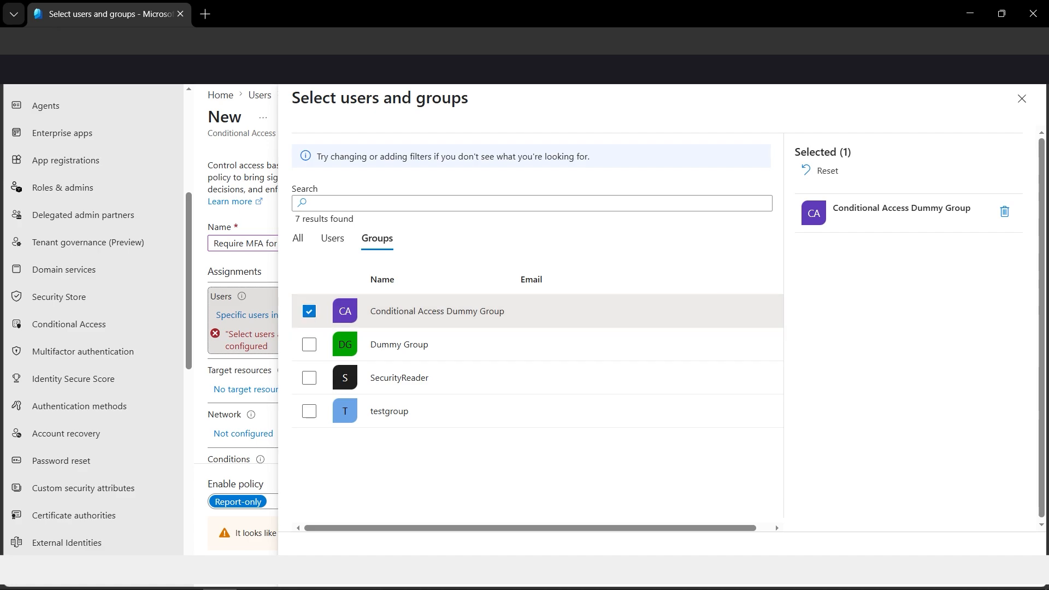
left_click(317, 568)
- Set the policy's grant control to grant access with multifactor authentication required
left_click(312, 362)
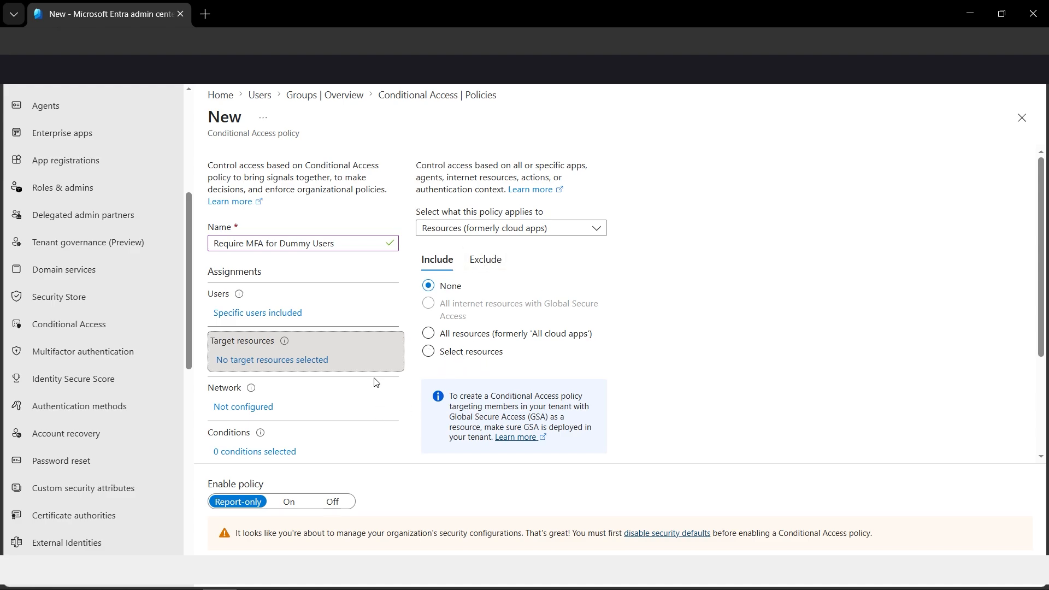
scroll(375, 383, "down", 1)
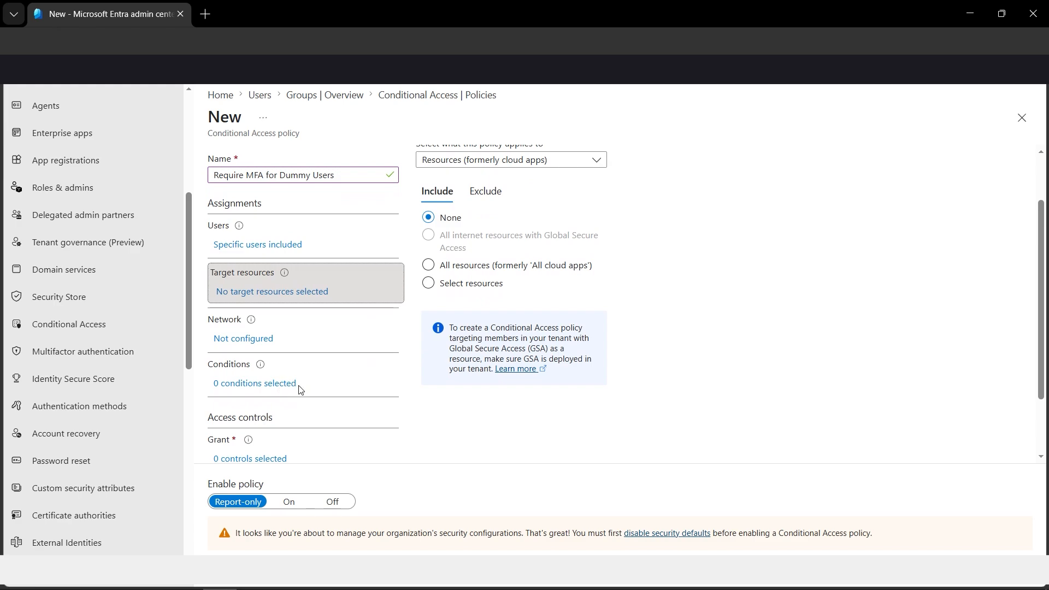
scroll(304, 395, "down", 1)
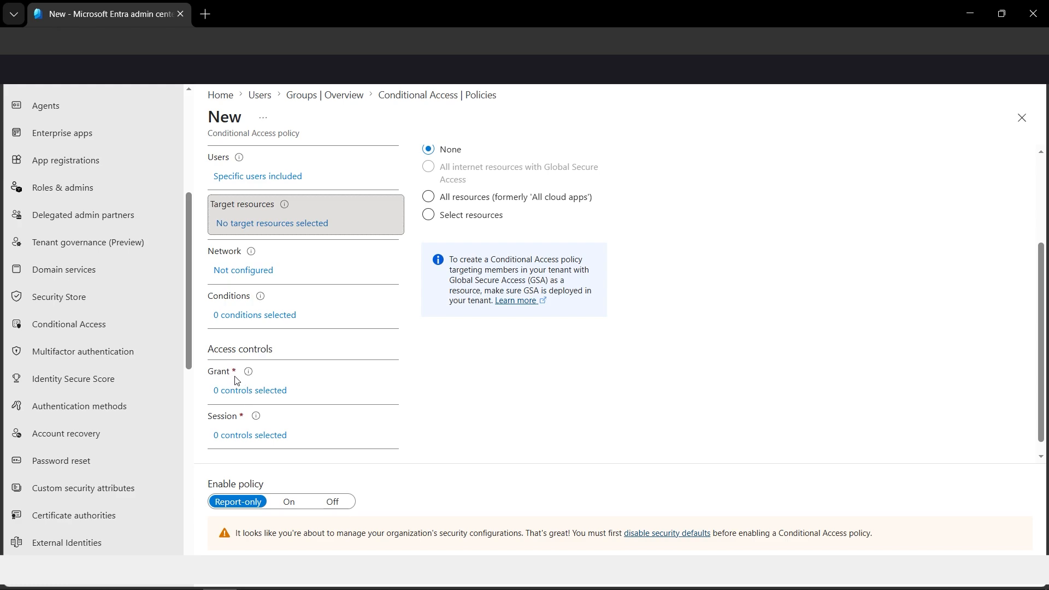
left_click(258, 392)
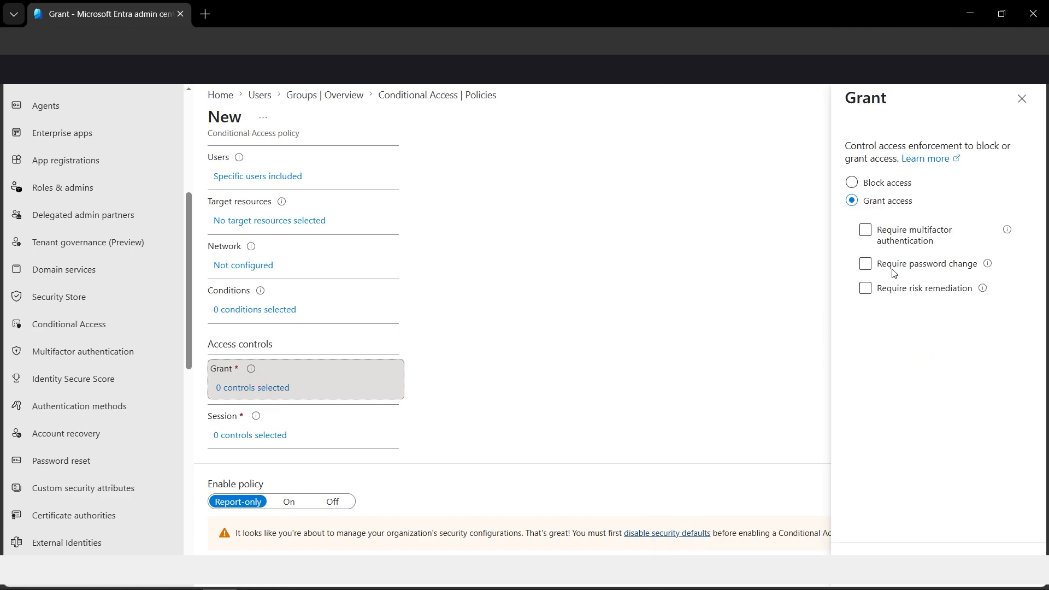
left_click(879, 240)
left_click(920, 245)
left_click(896, 569)
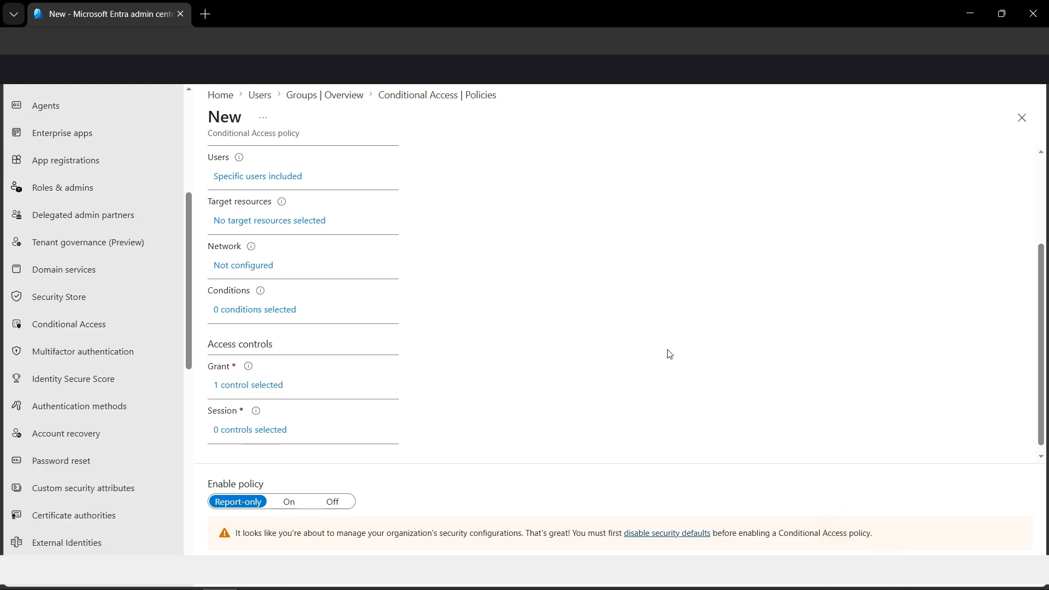
- Set the policy's session control to a sign-in frequency with periodic reauthentication every 7 days
scroll(670, 354, "down", 1)
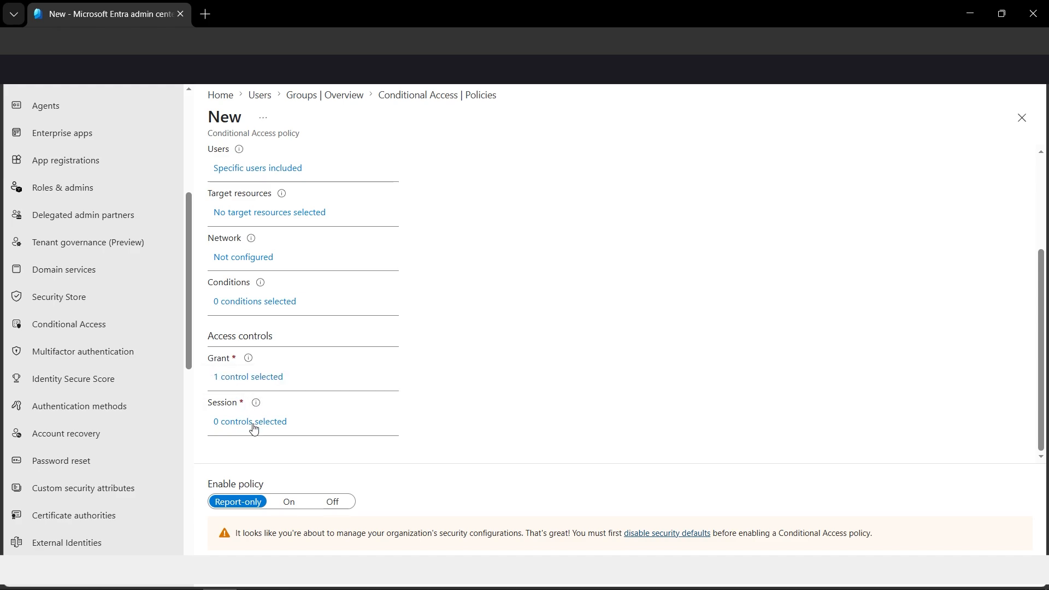
left_click(254, 423)
left_click(854, 196)
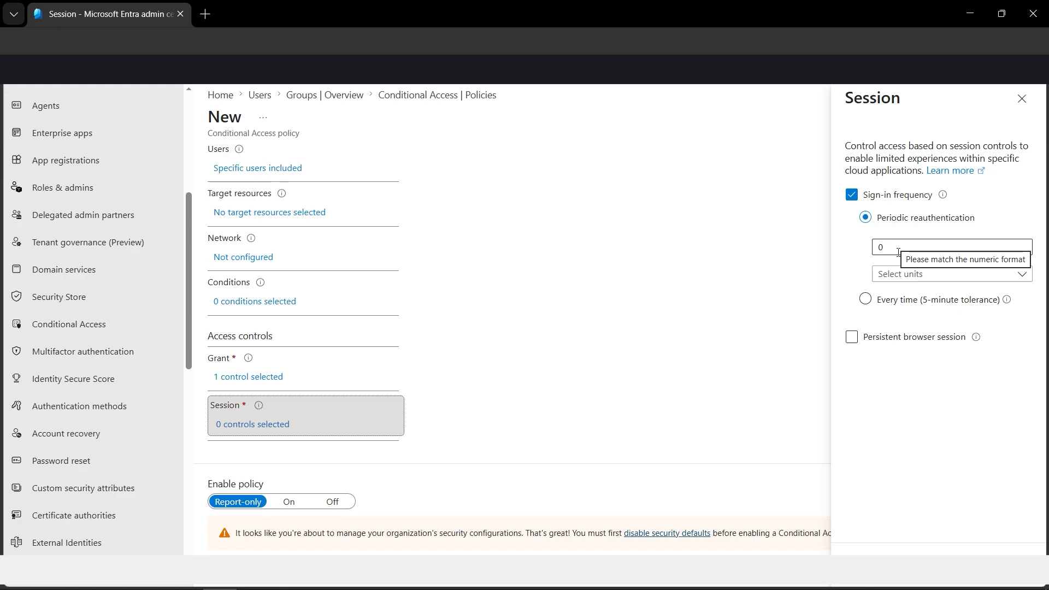
left_click(935, 274)
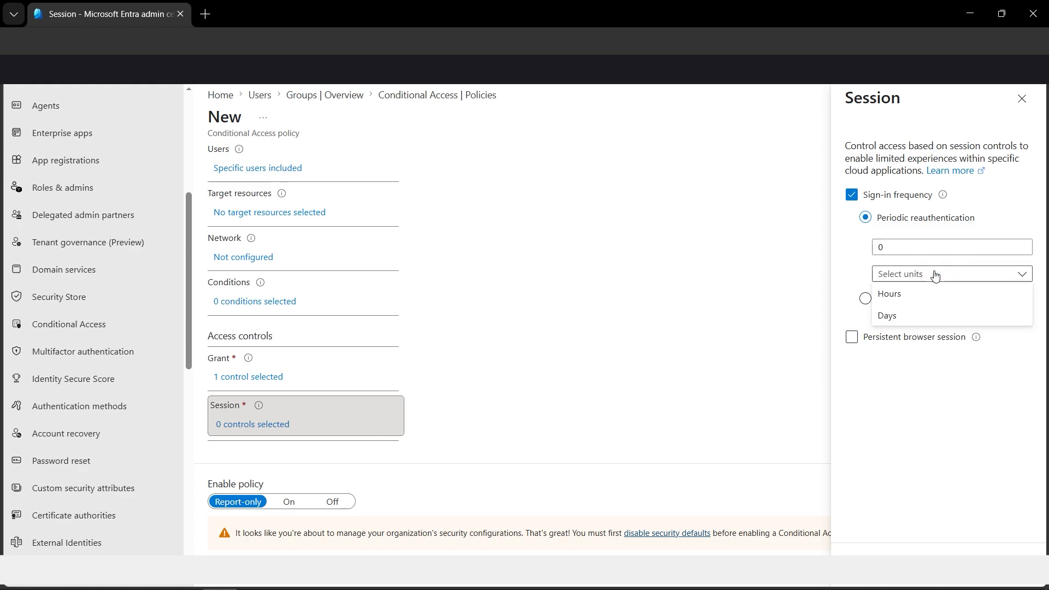
left_click(922, 323)
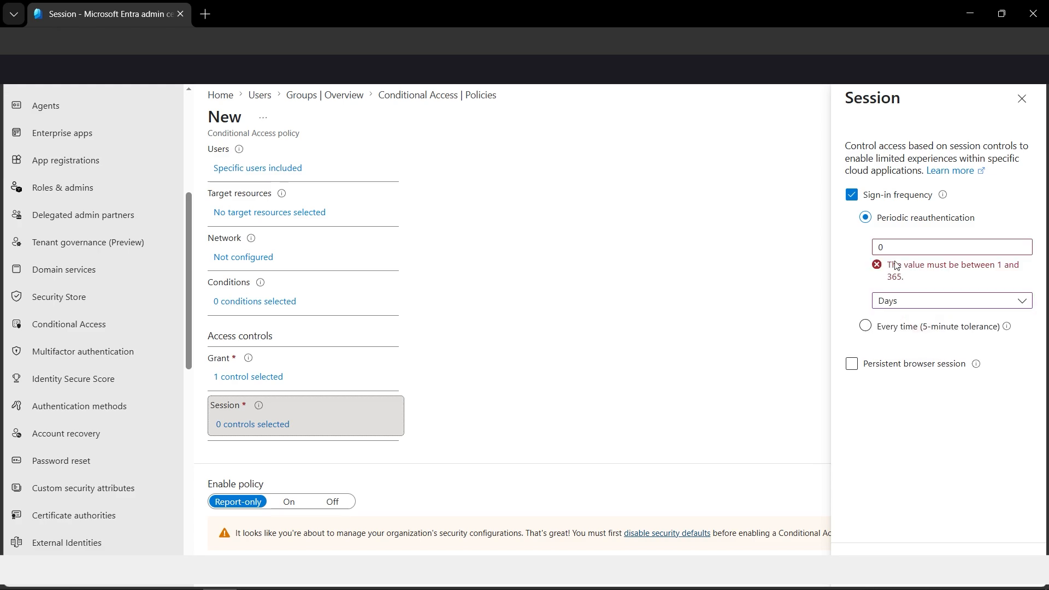
left_click_drag(899, 247, 879, 247)
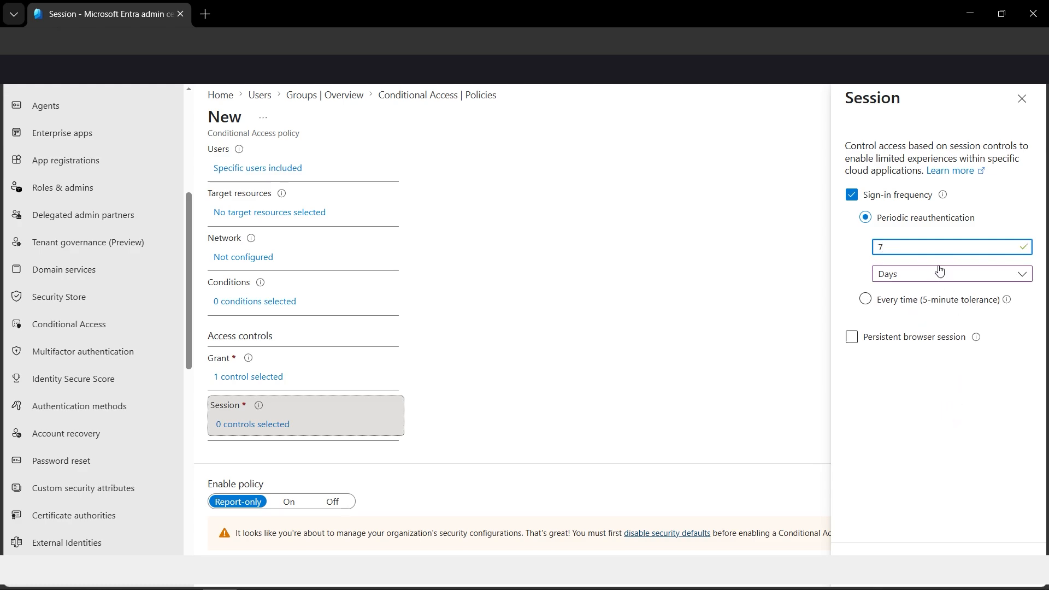
left_click(1024, 247)
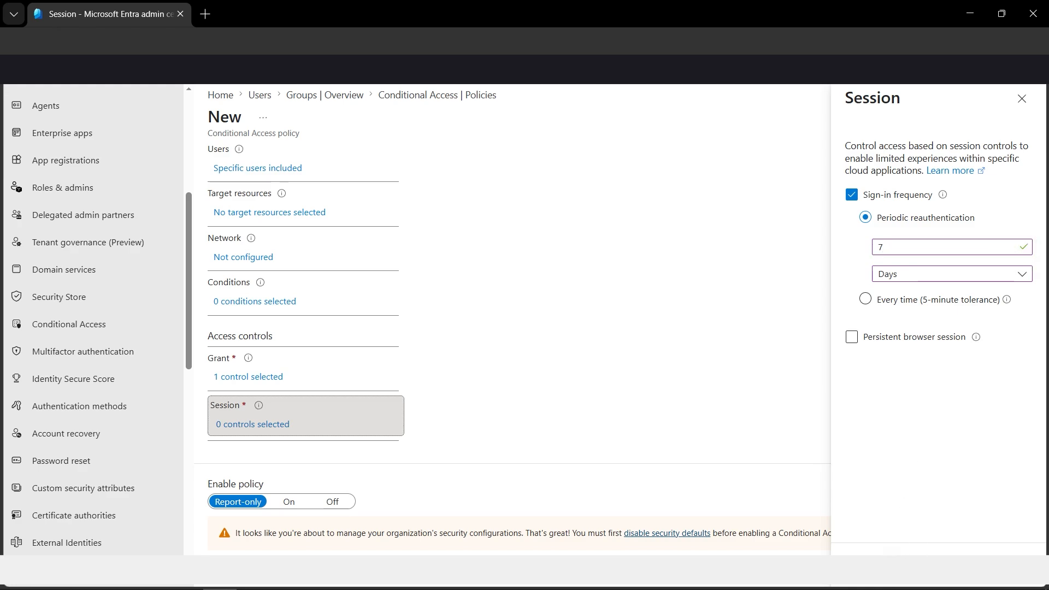
left_click(870, 555)
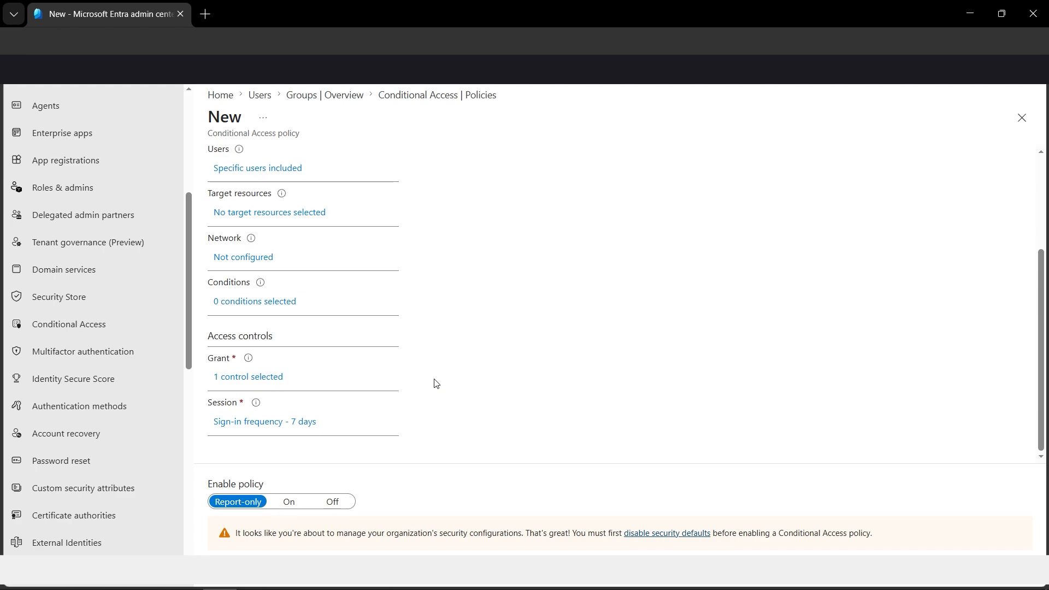